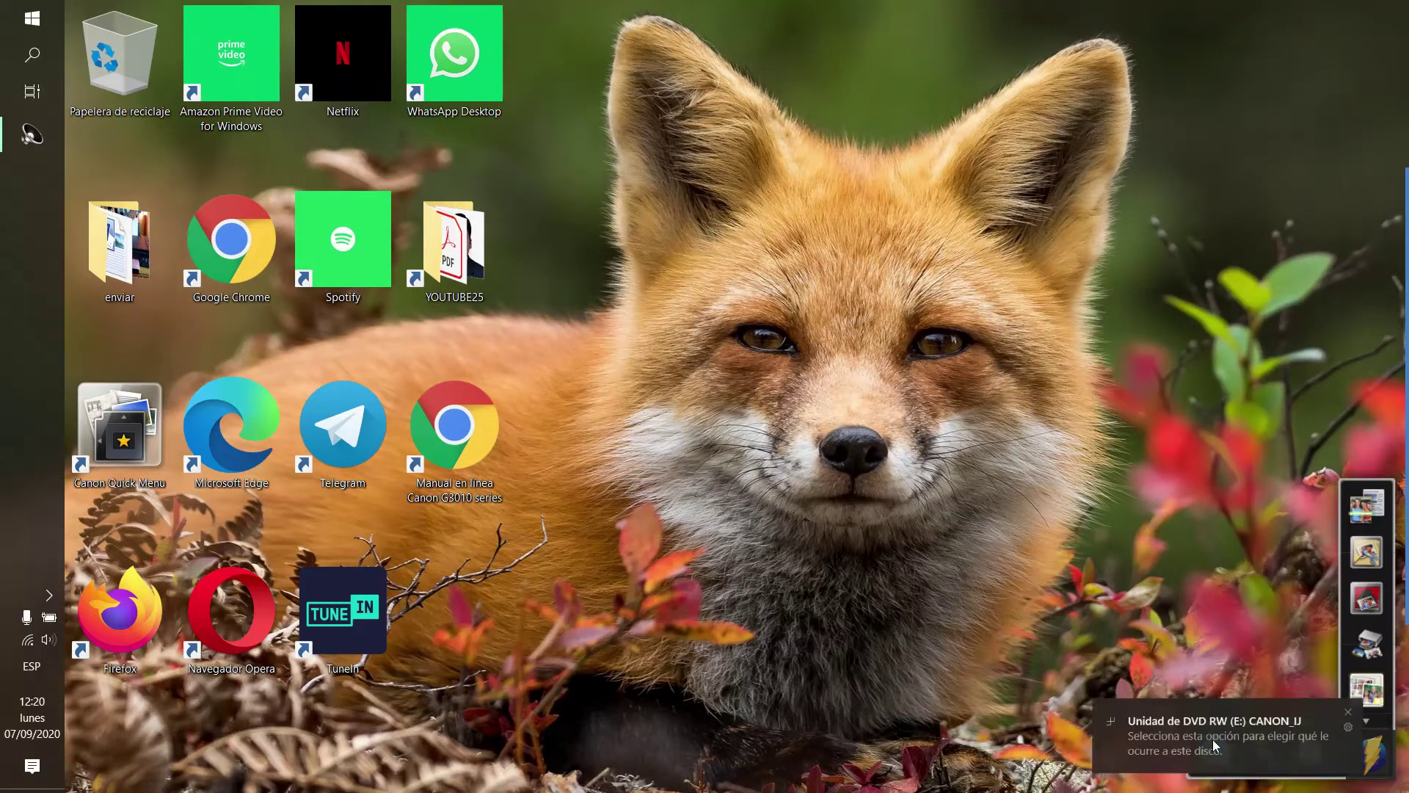
Step: Run Msetup4.exe from the Canon DVD and start the G3010 series printer configuration
click(1212, 738)
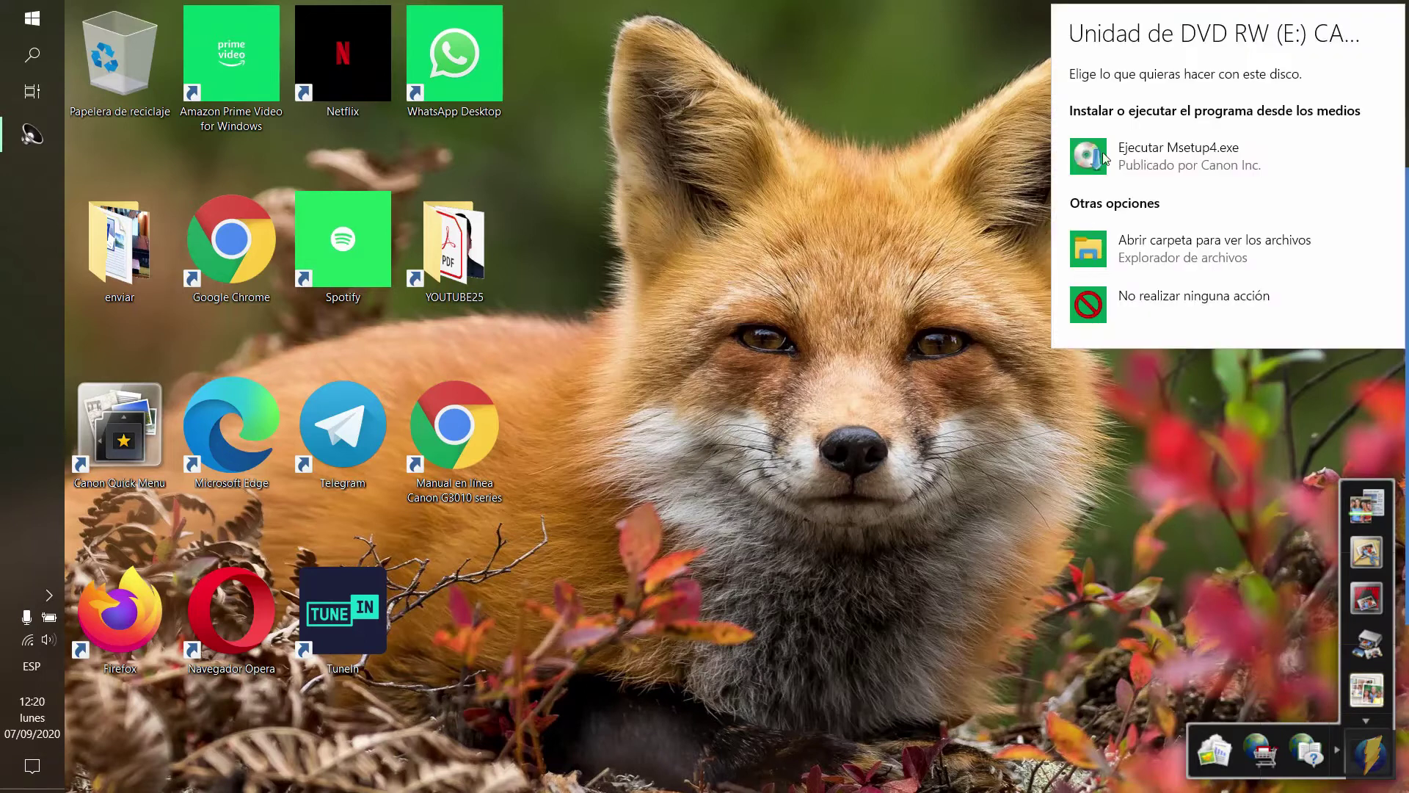
click(1189, 165)
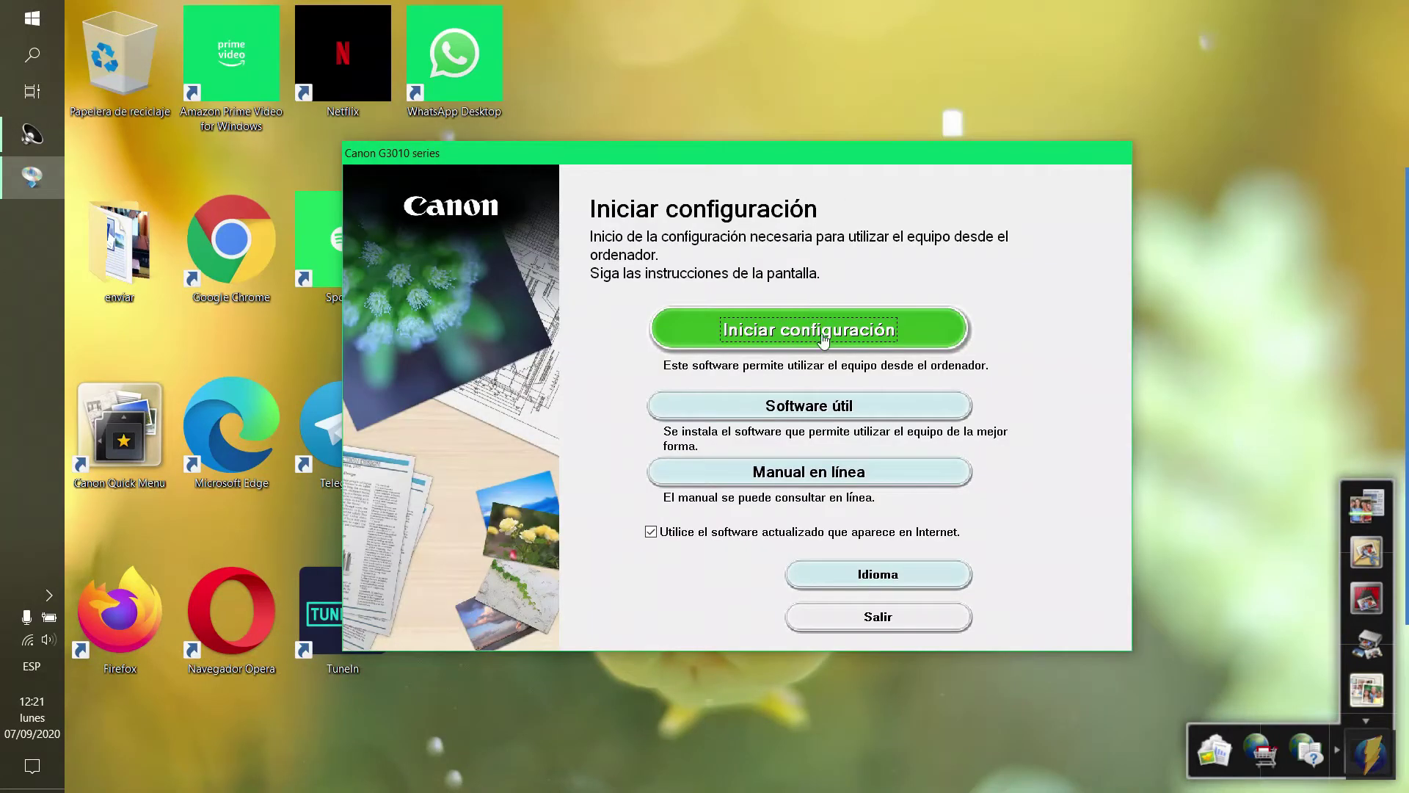
click(823, 336)
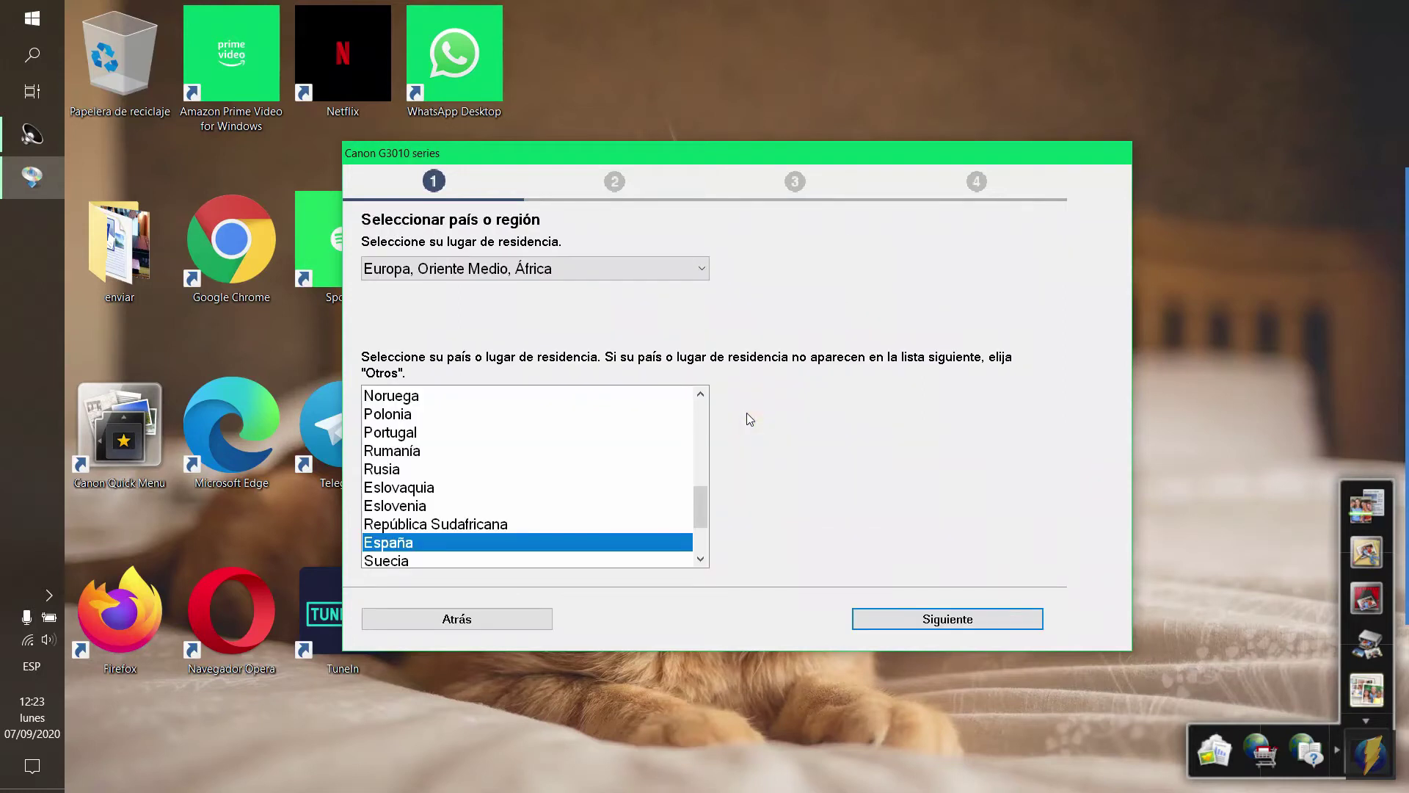
Step: Set the place of residence to "EE. UU., Canadá, Latinoamérica" with "Otros" as the country
click(567, 275)
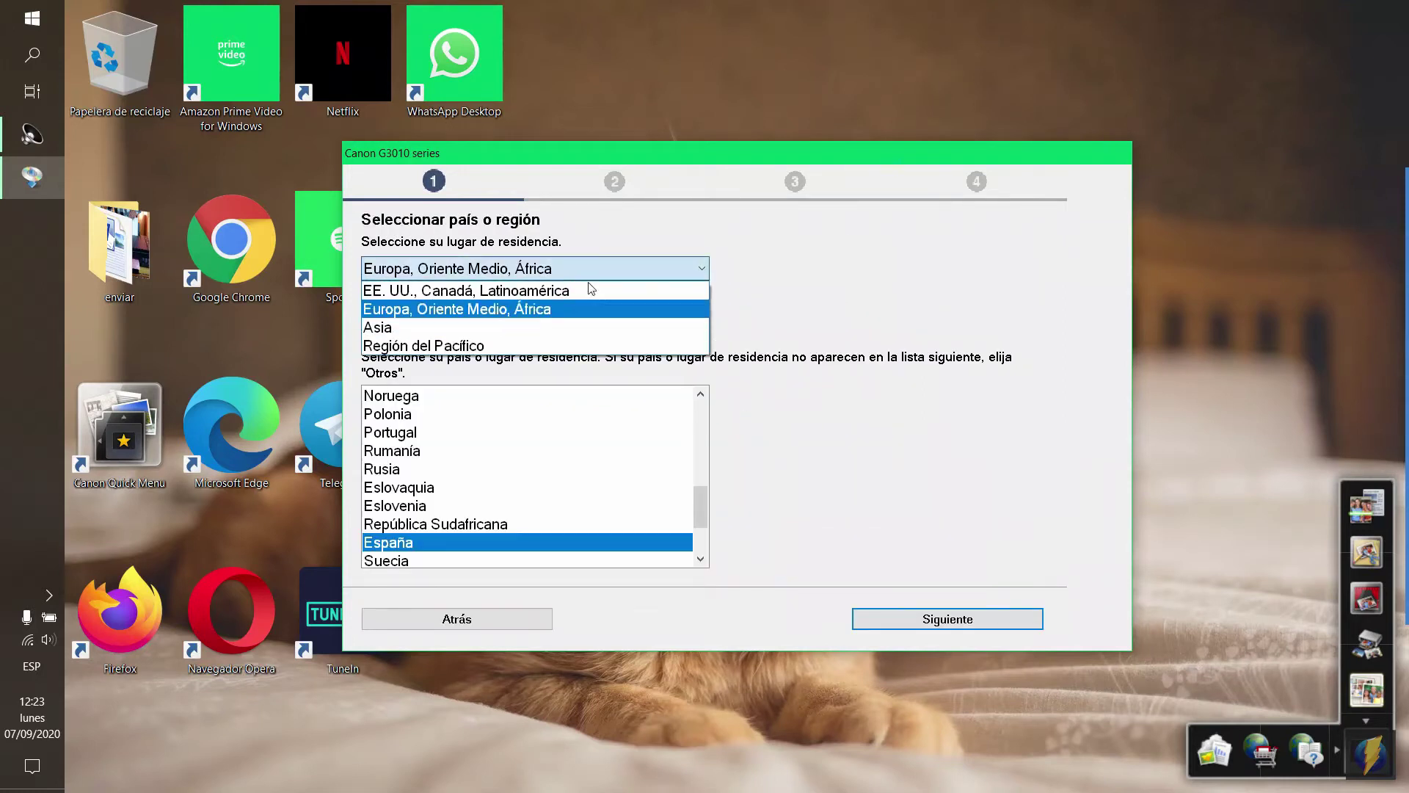
click(589, 276)
click(593, 270)
click(596, 287)
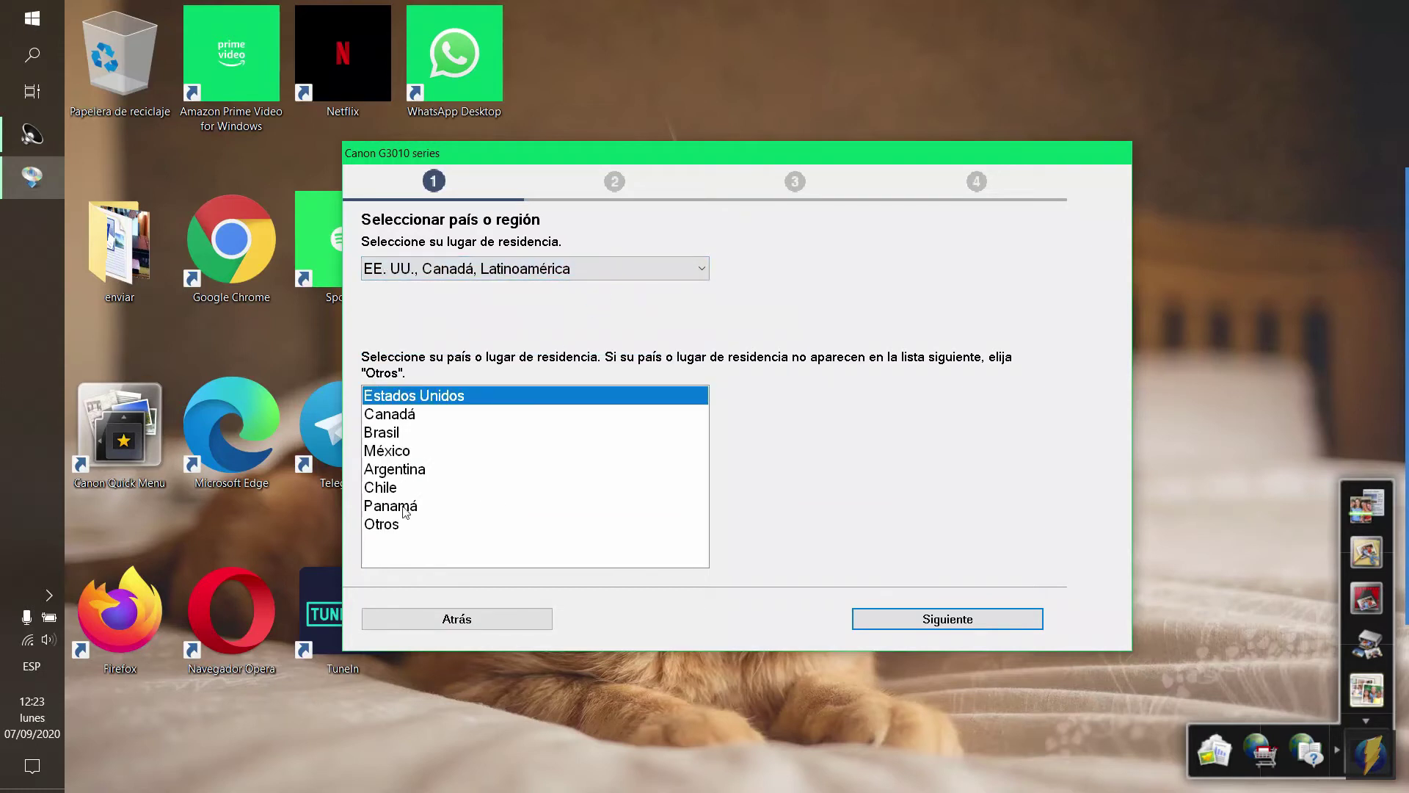
click(390, 526)
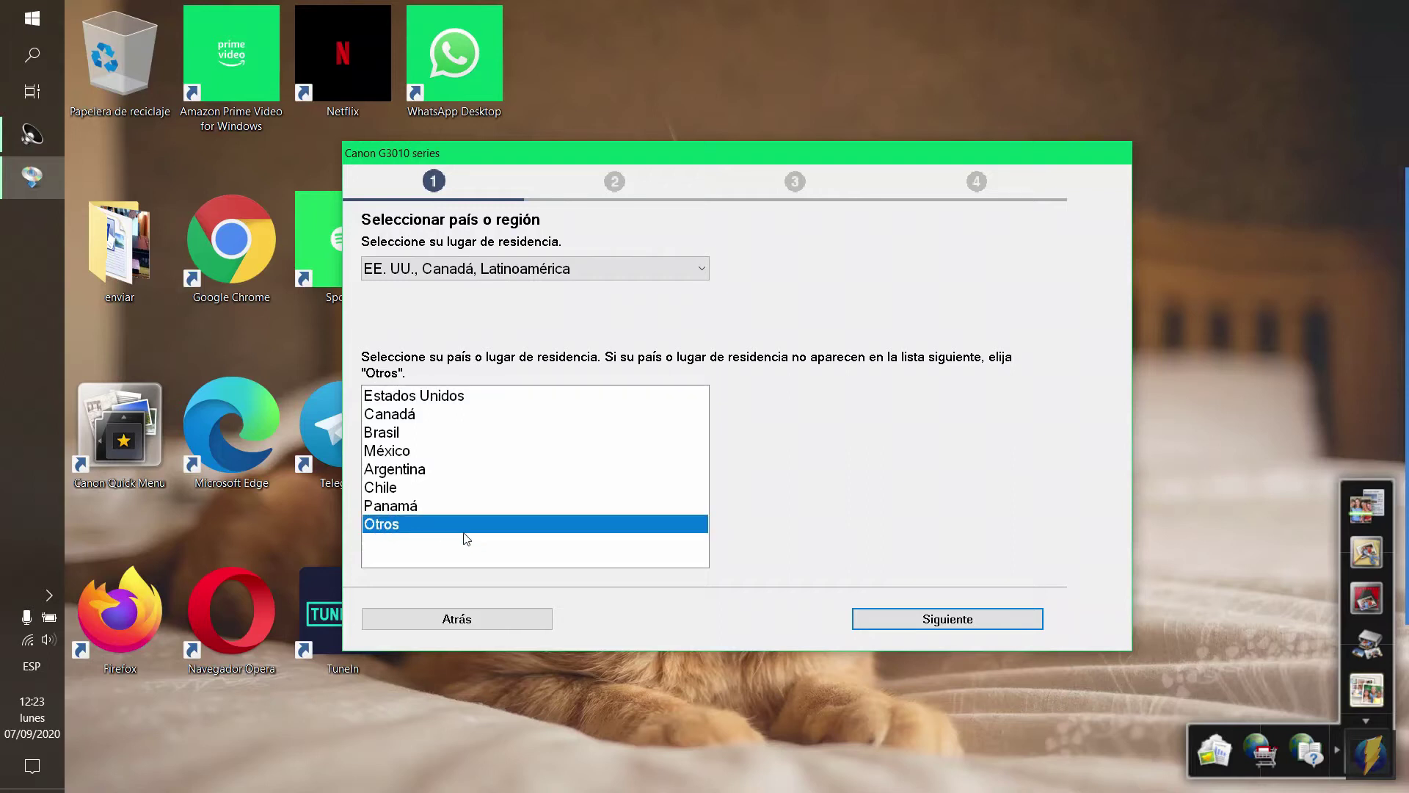
click(395, 451)
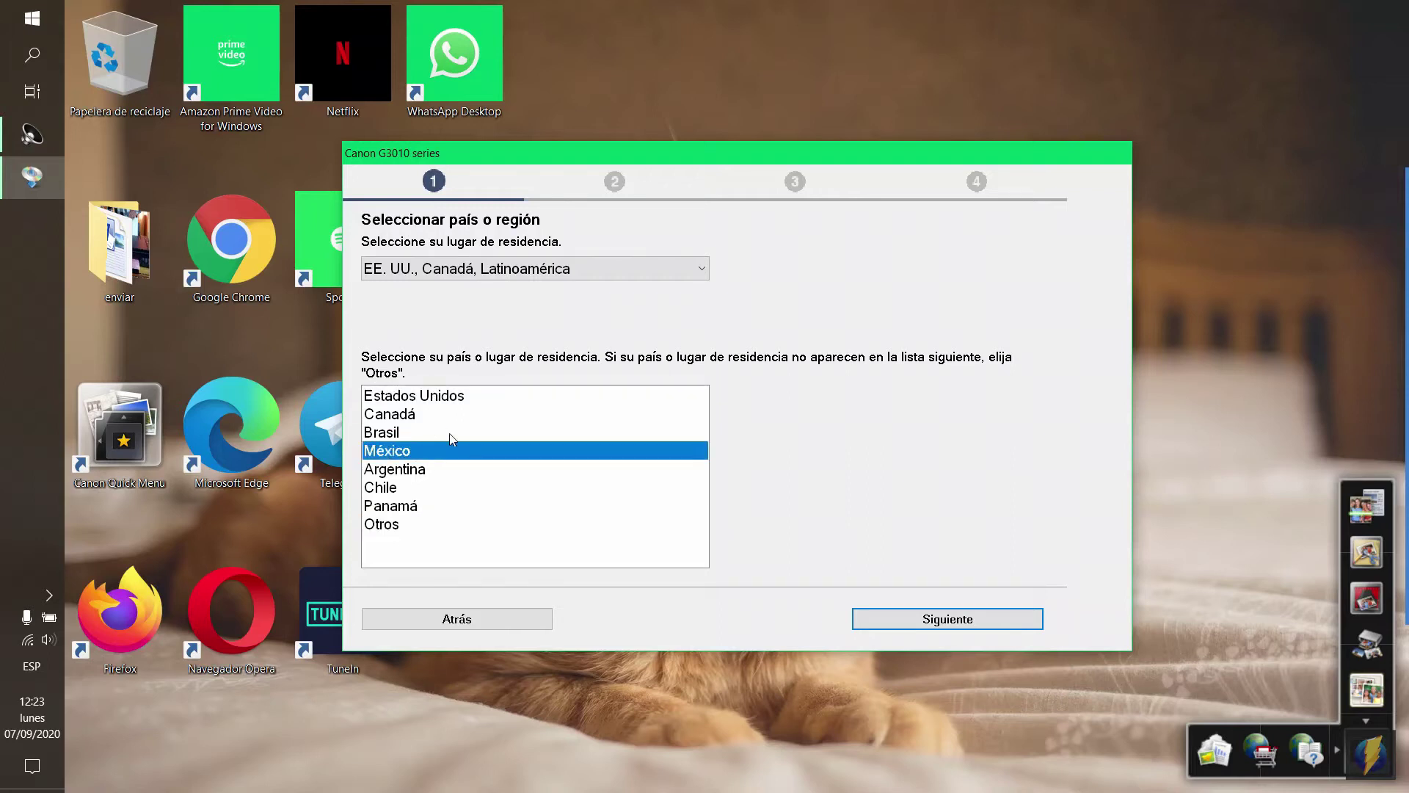
click(453, 471)
click(450, 488)
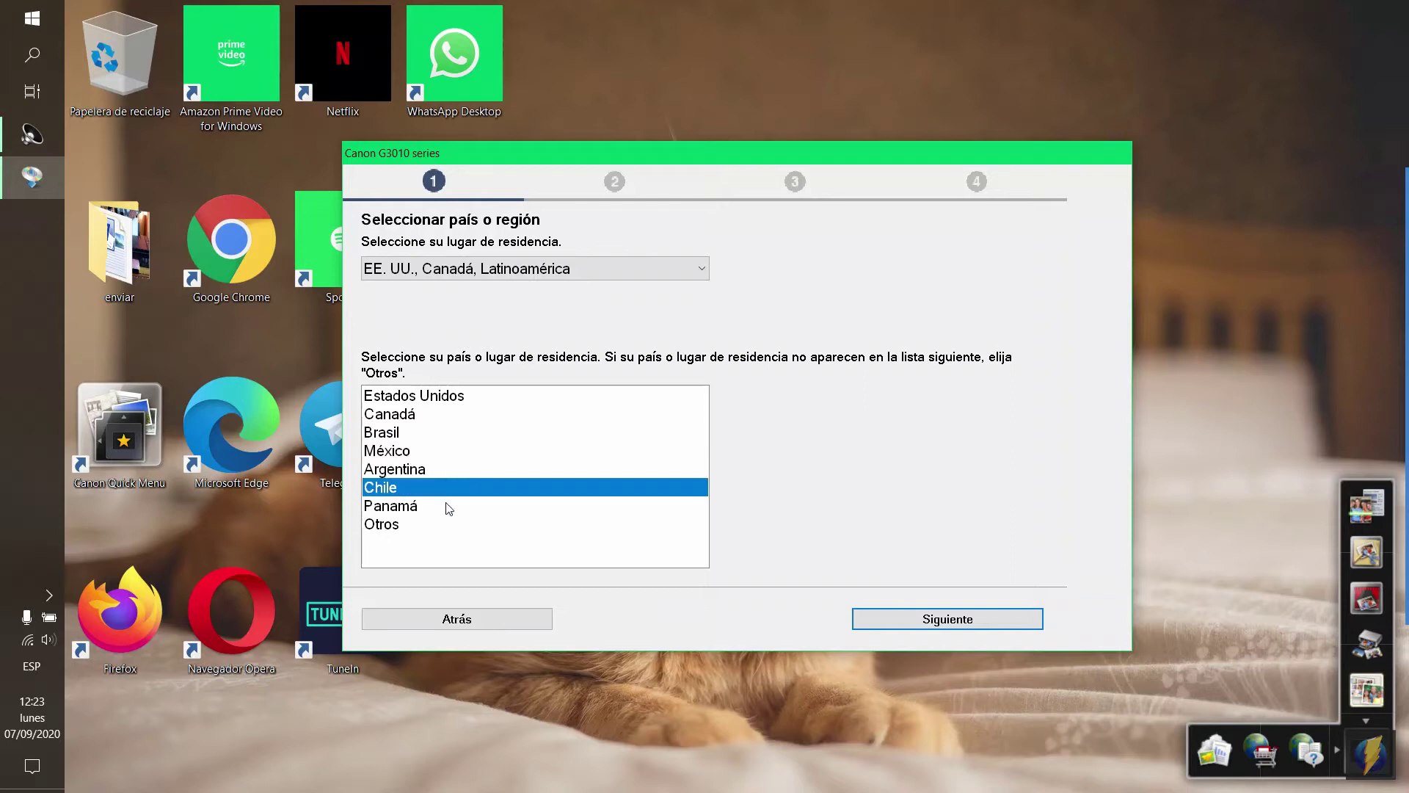
click(447, 506)
click(454, 434)
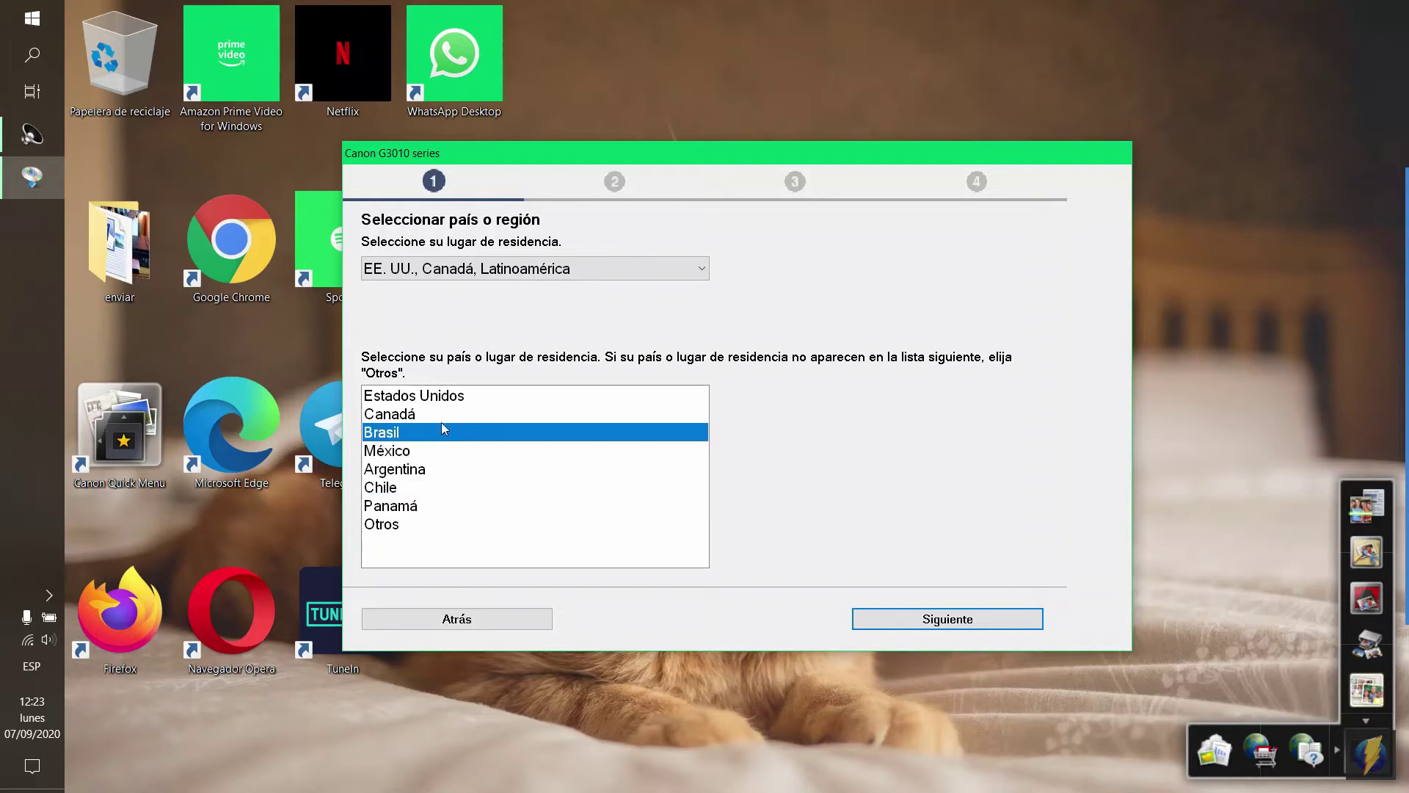
click(438, 412)
click(438, 525)
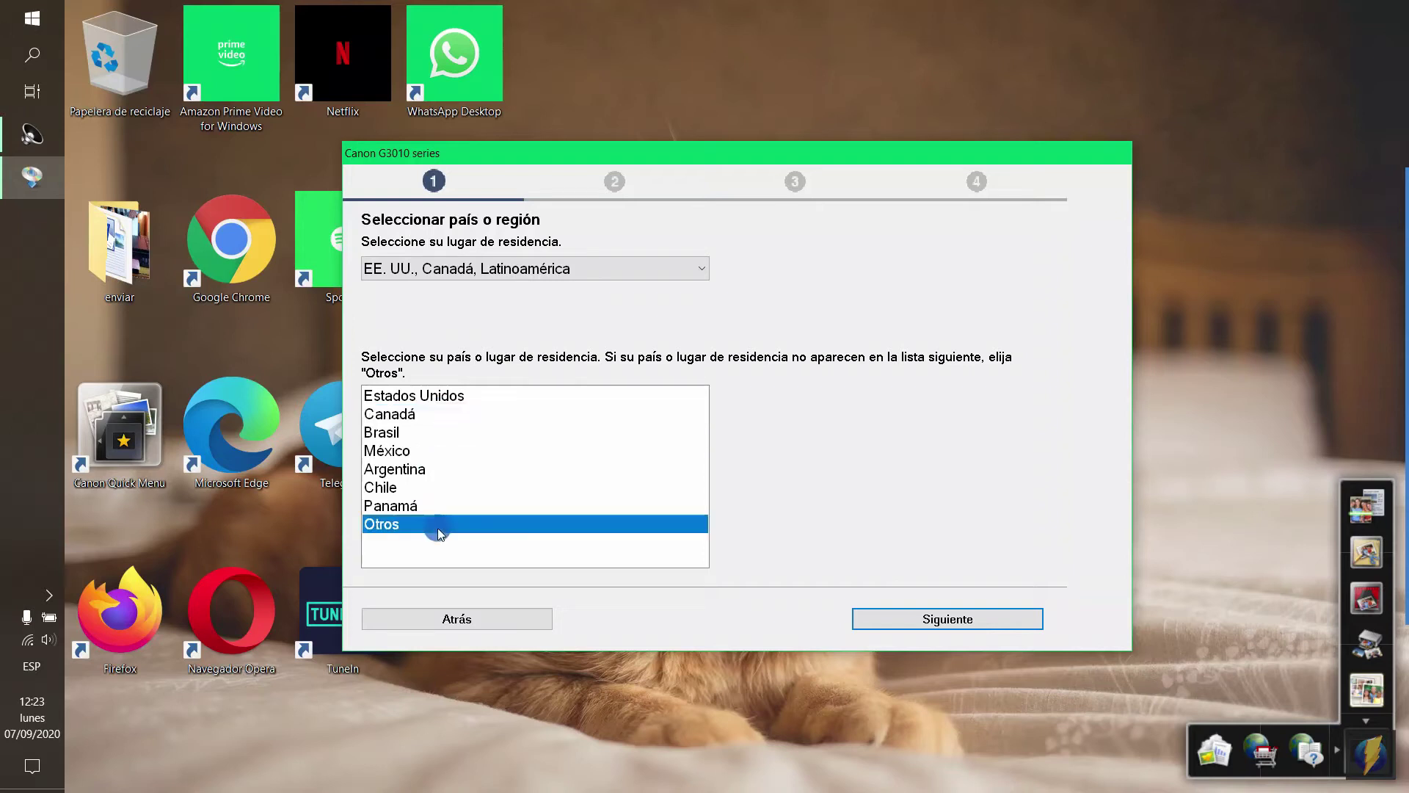
Step: Confirm the country selection and accept both the license agreement and the Extended Survey Program
click(925, 617)
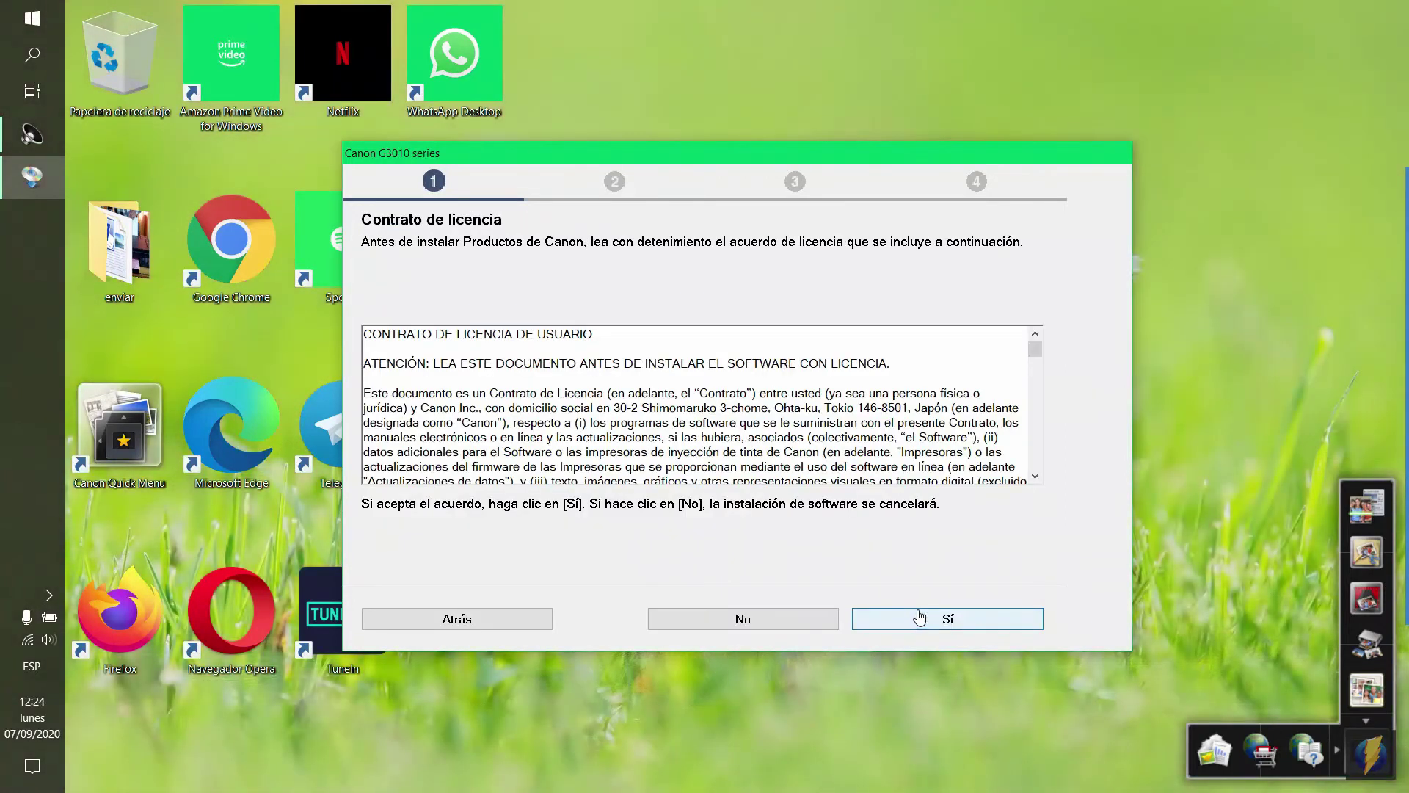
click(923, 620)
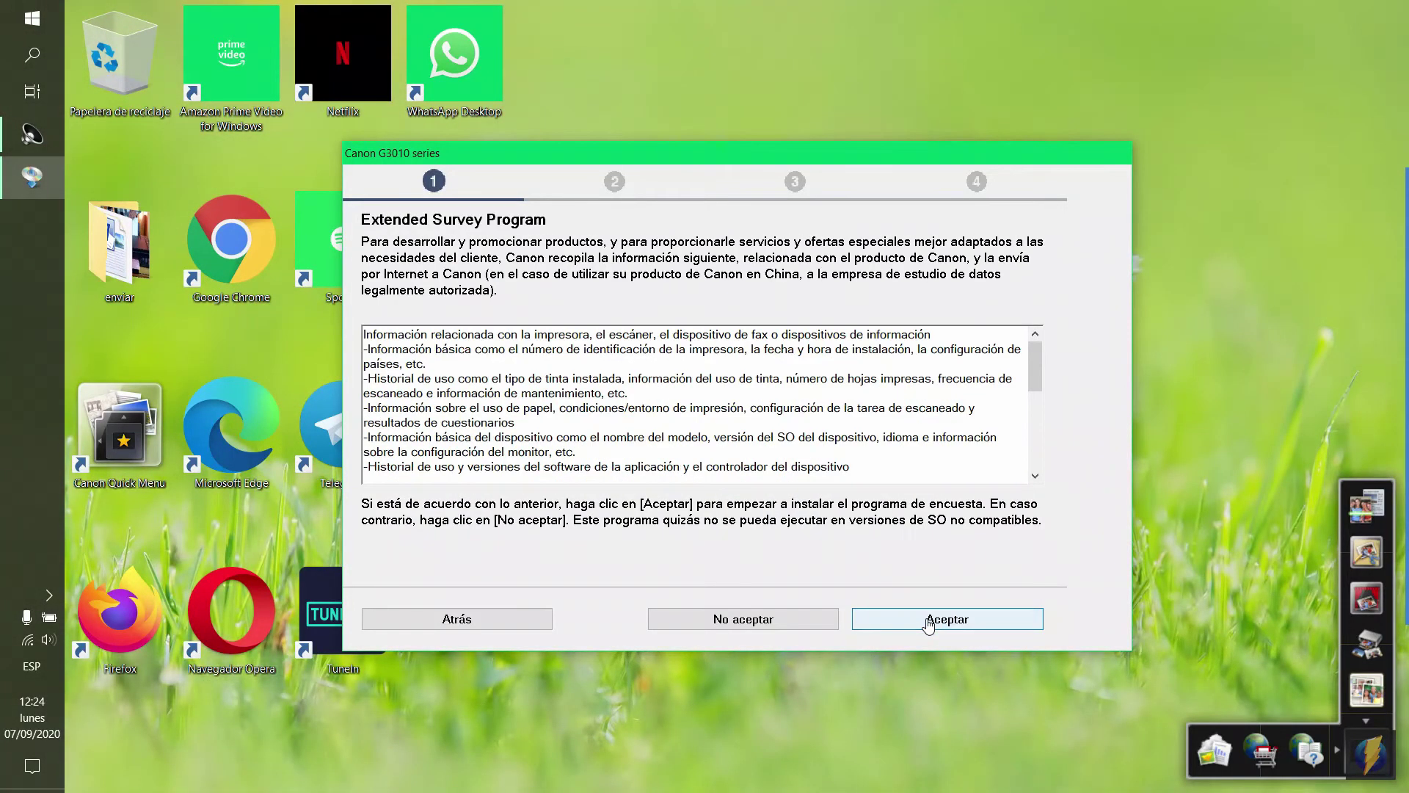
click(926, 617)
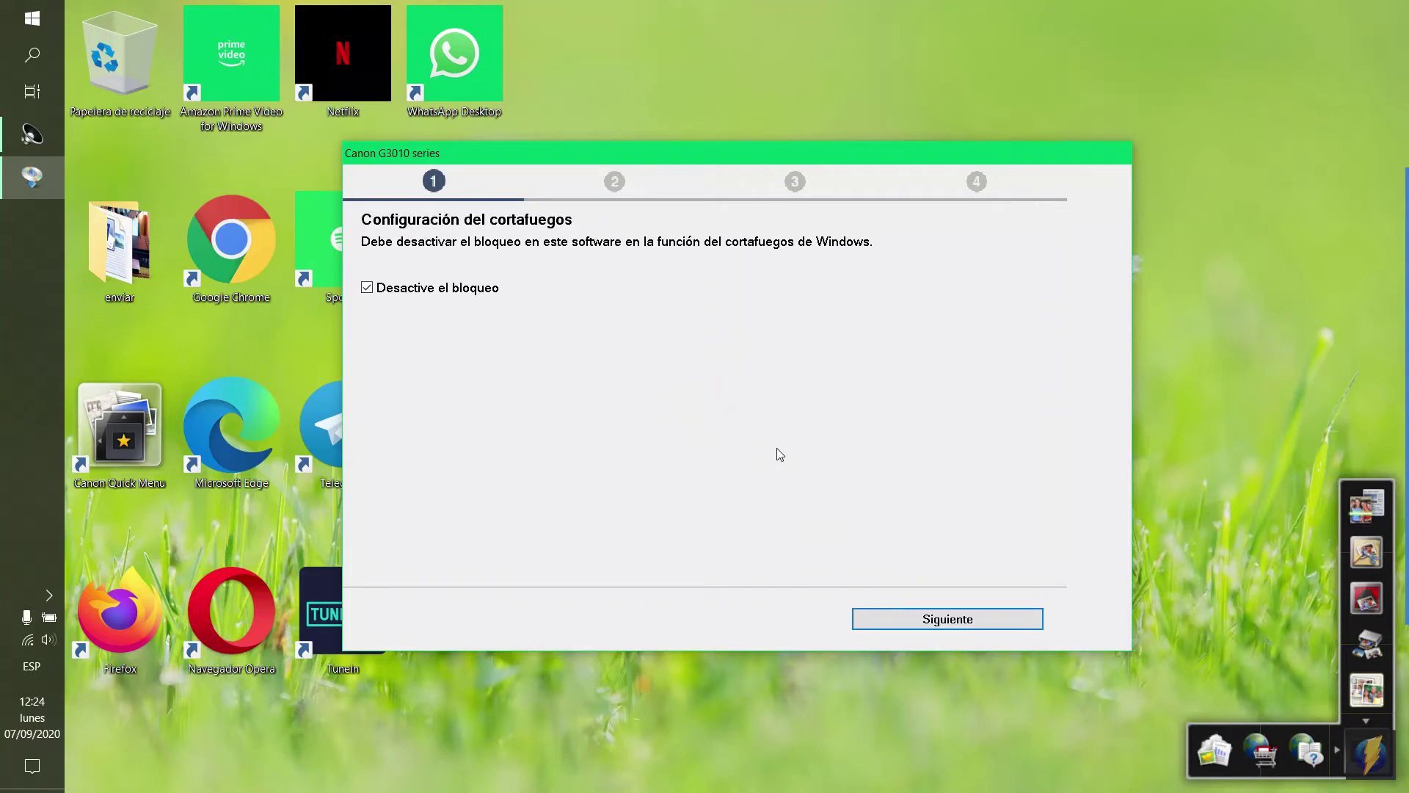
Step: Proceed with the Windows firewall block deactivated and allow the G3010 series printer to use a wireless connection
click(963, 629)
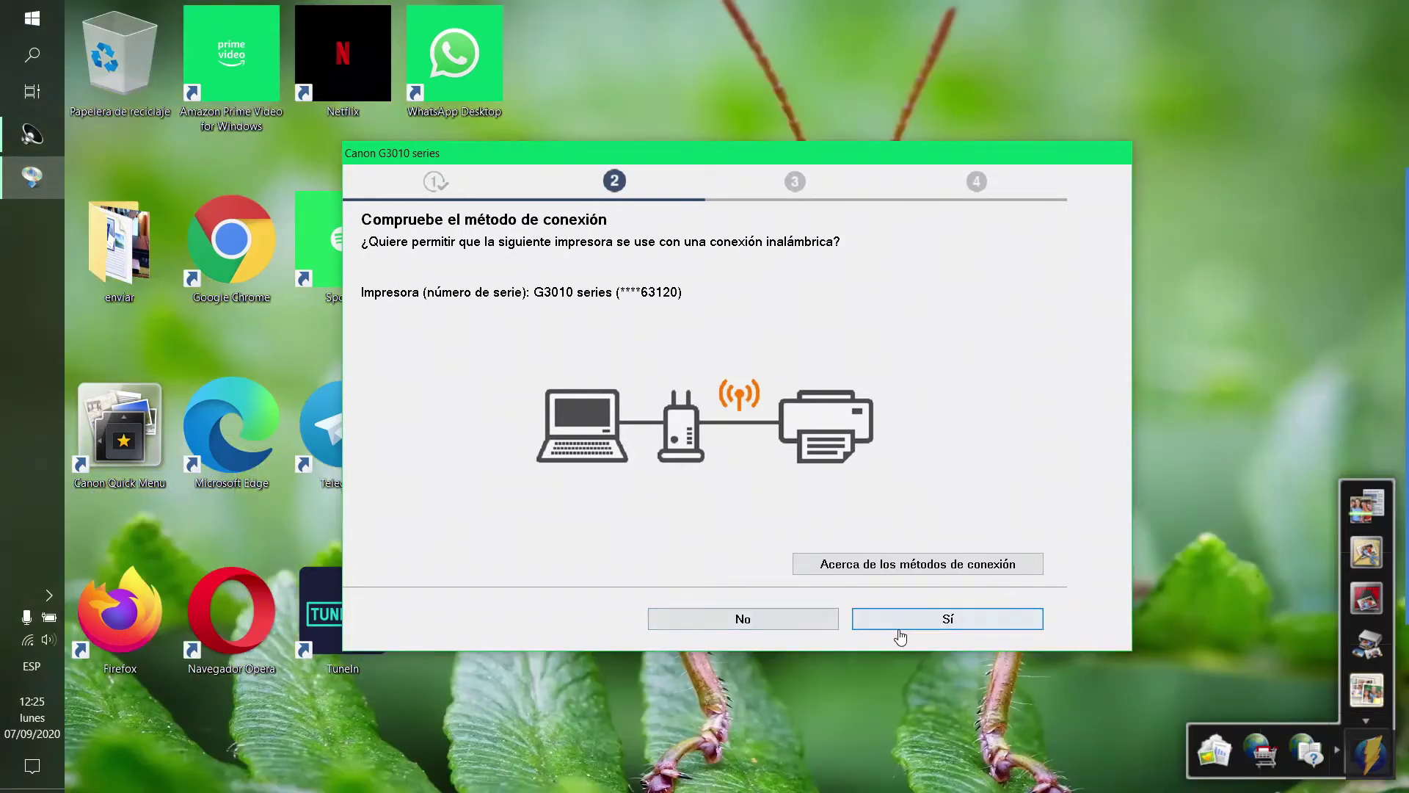
click(928, 626)
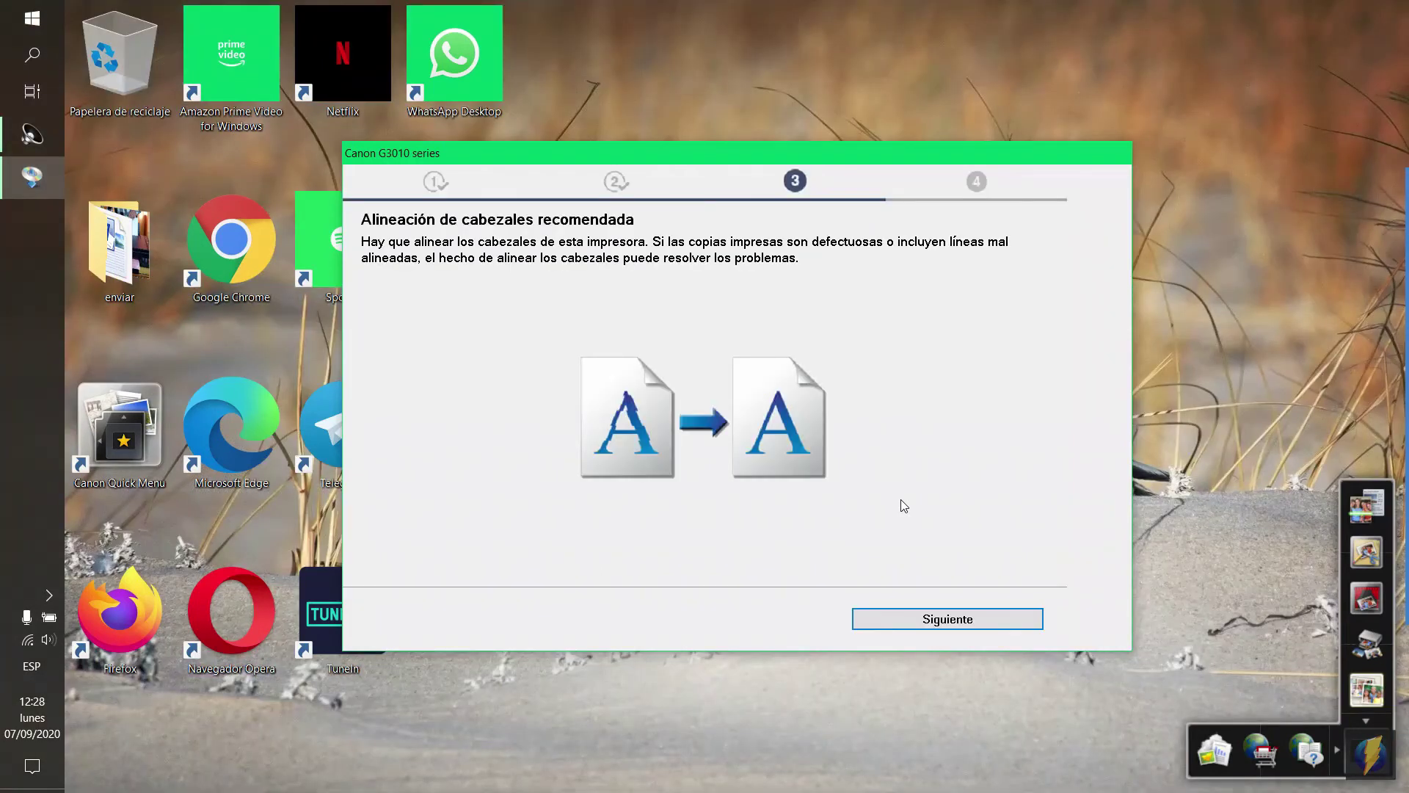
Step: Run the test print past the head alignment notice and proceed with the printer configured as default
click(1014, 624)
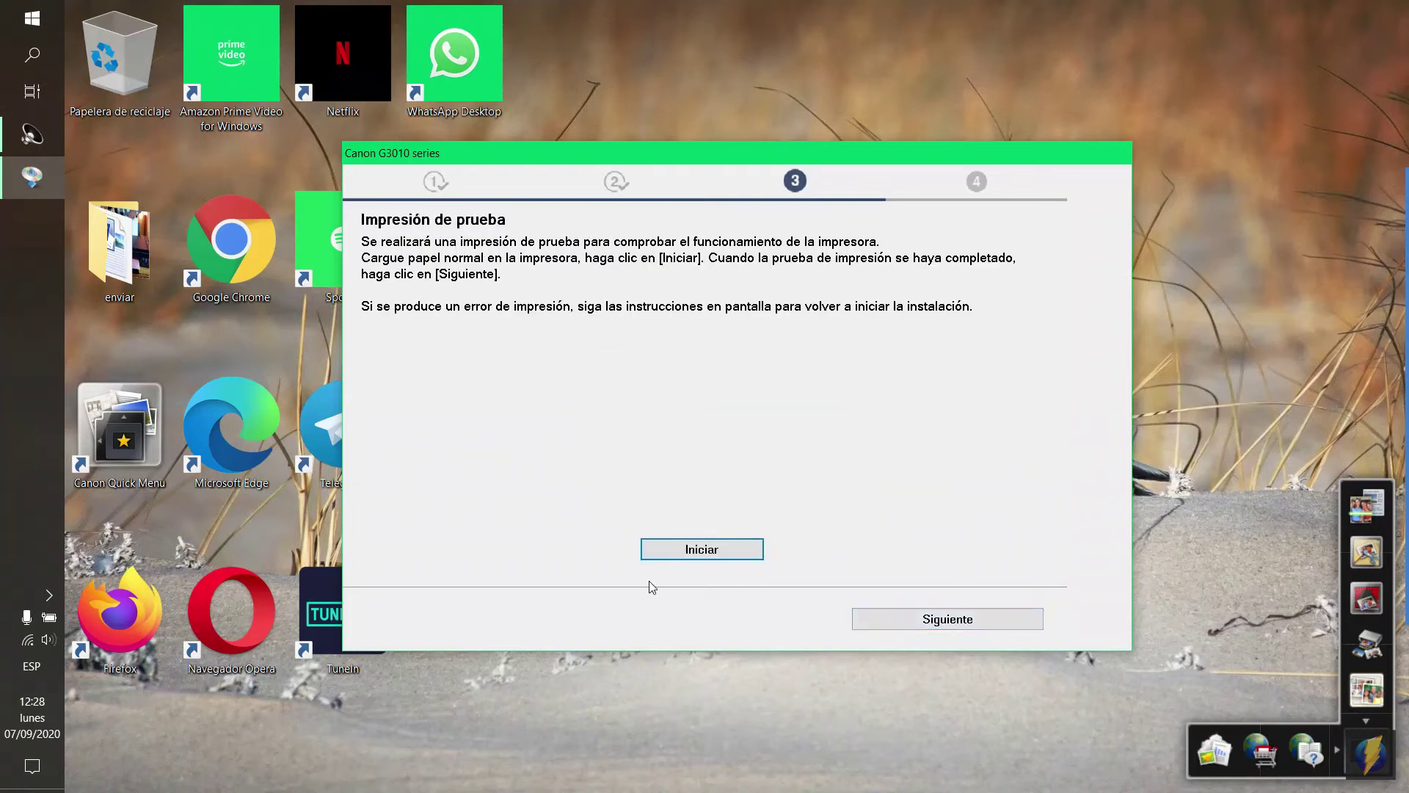
click(678, 551)
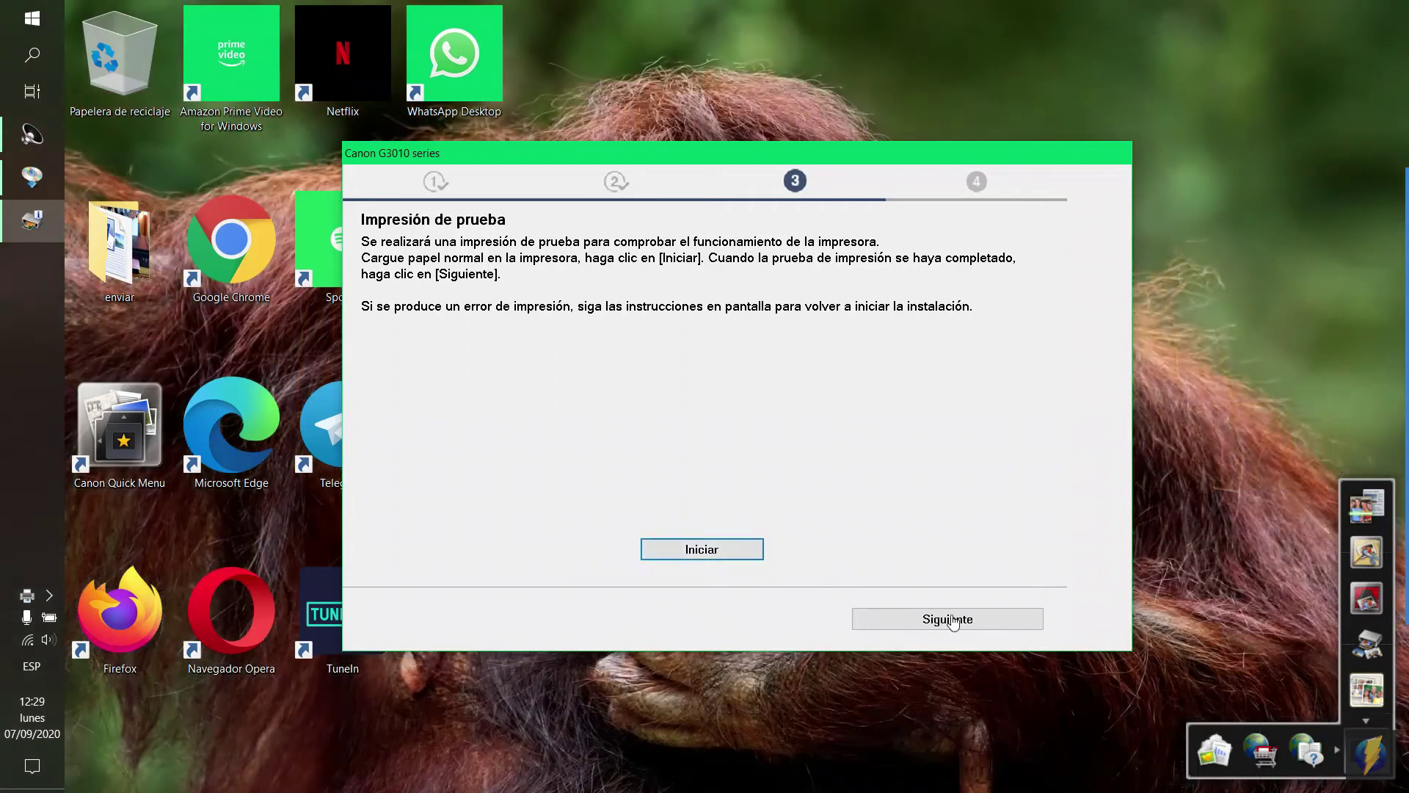
click(952, 622)
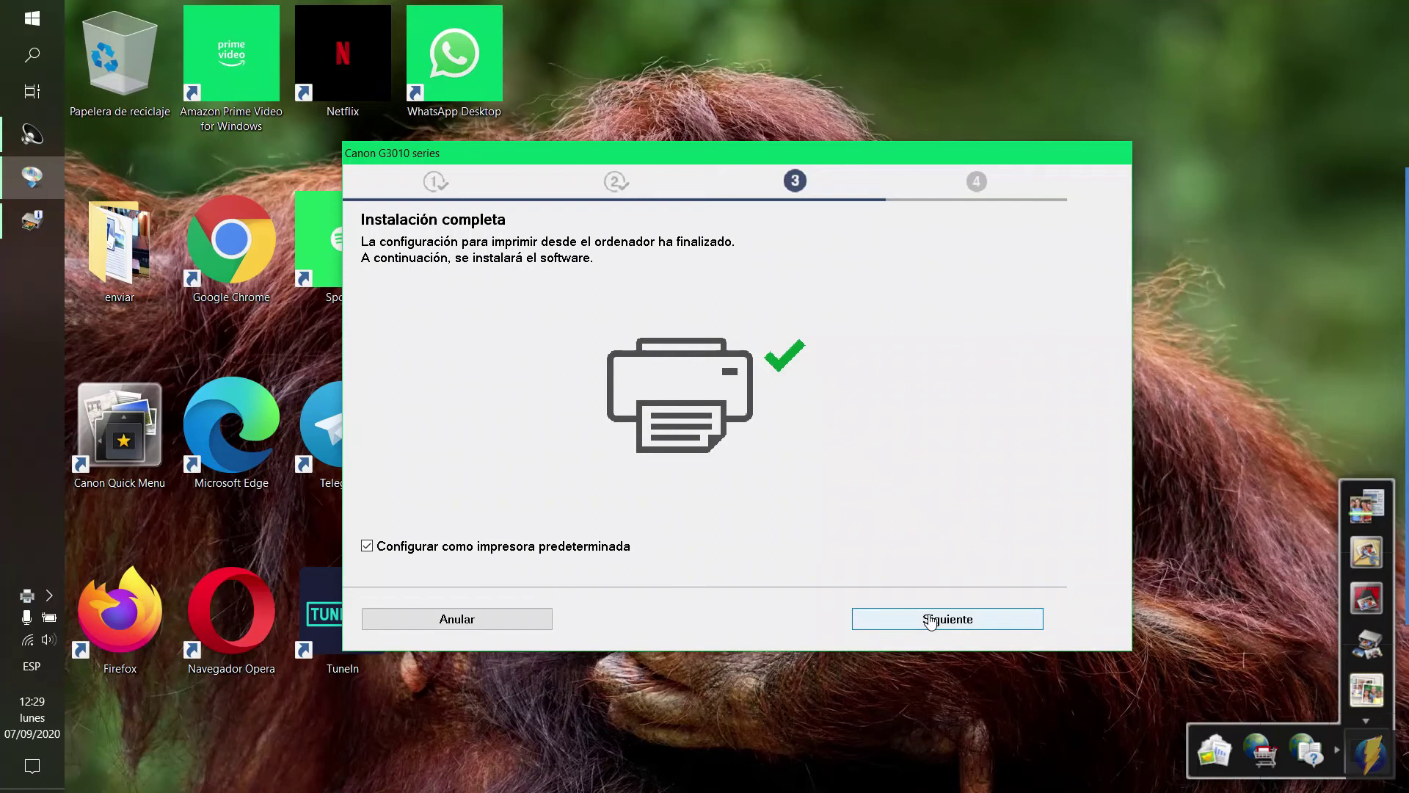
click(930, 620)
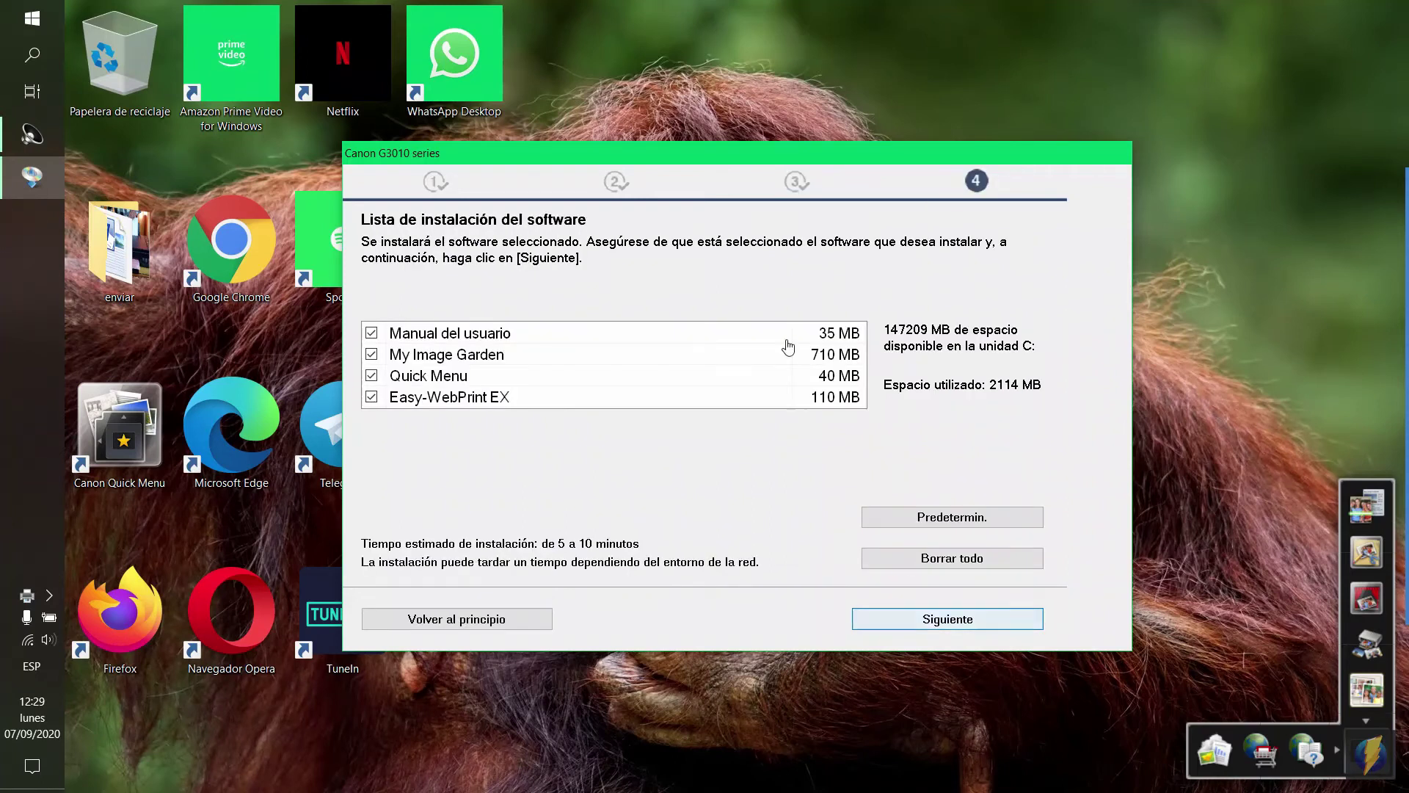
Step: Exclude Manual del usuario, Easy-WebPrint EX, Quick Menu and My Image Garden from the software installation and continue
click(436, 329)
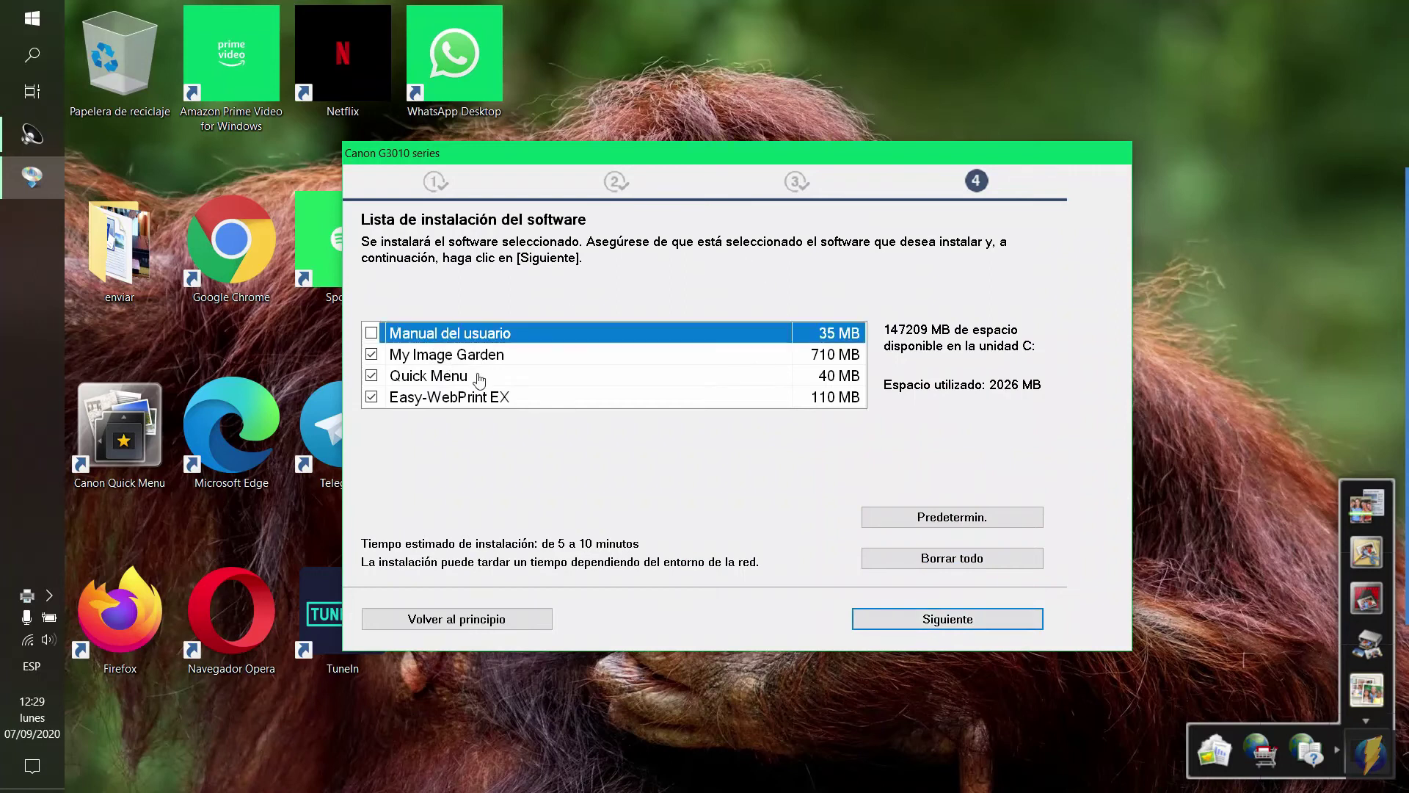
click(468, 400)
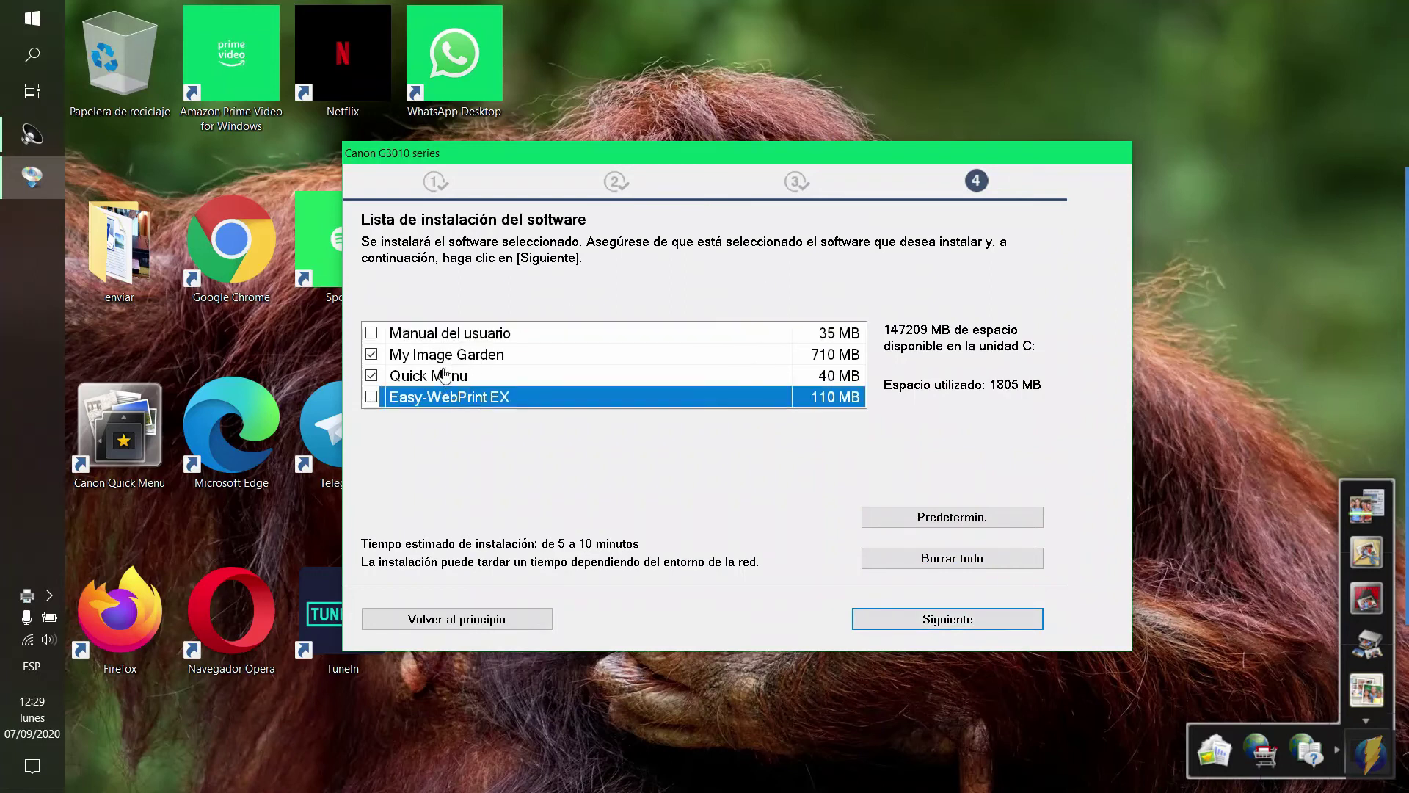
click(443, 375)
click(446, 354)
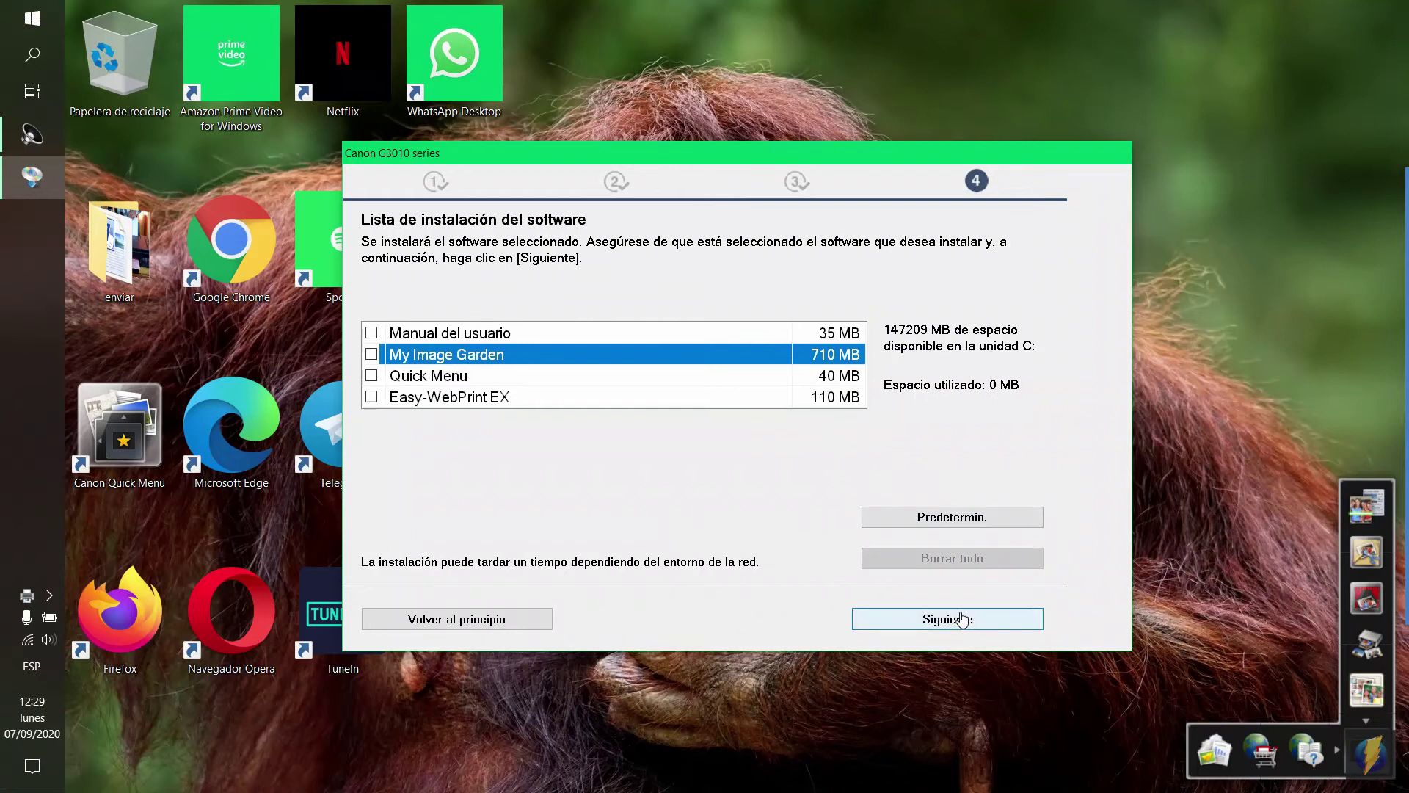
click(962, 618)
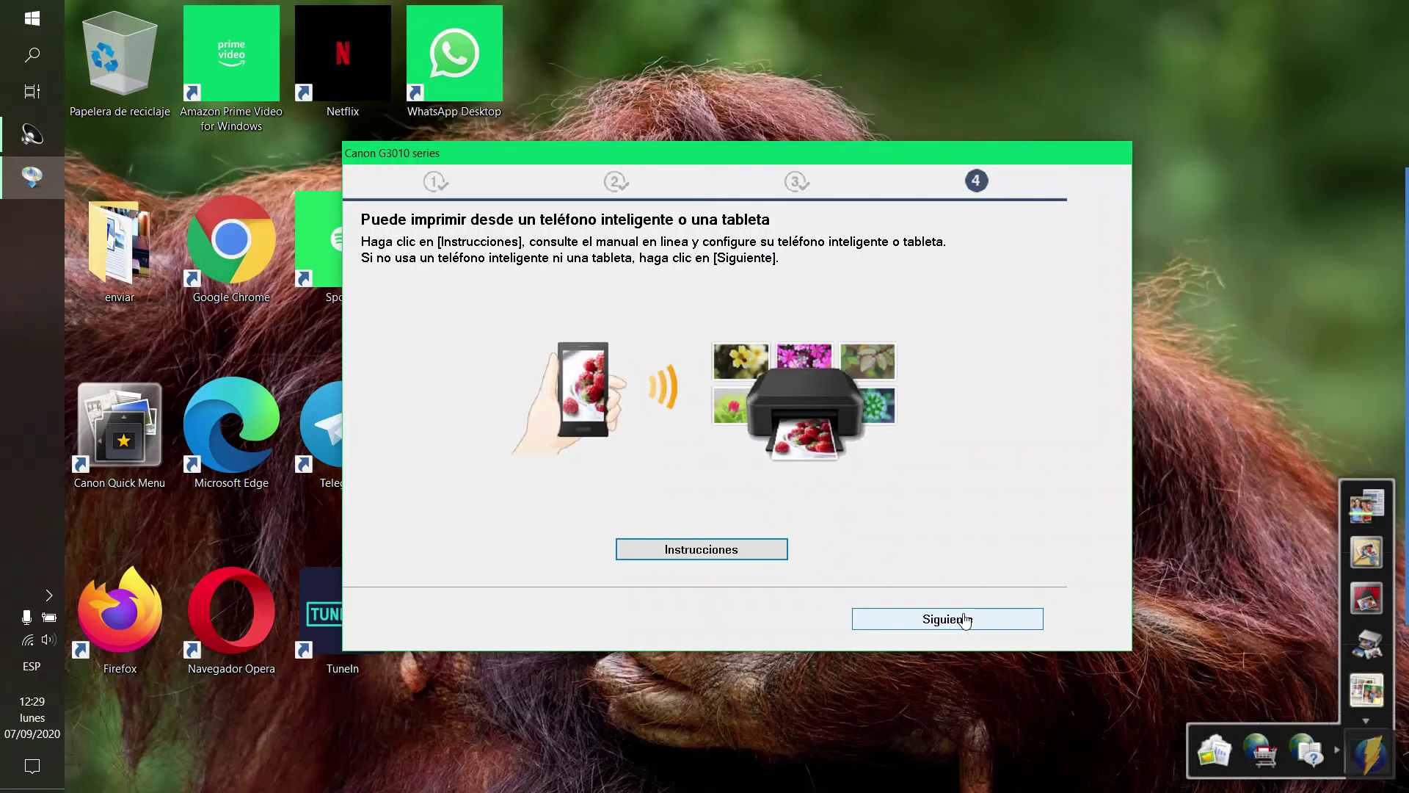
Step: Skip the smartphone and tablet printing instructions and exit the installer
click(964, 618)
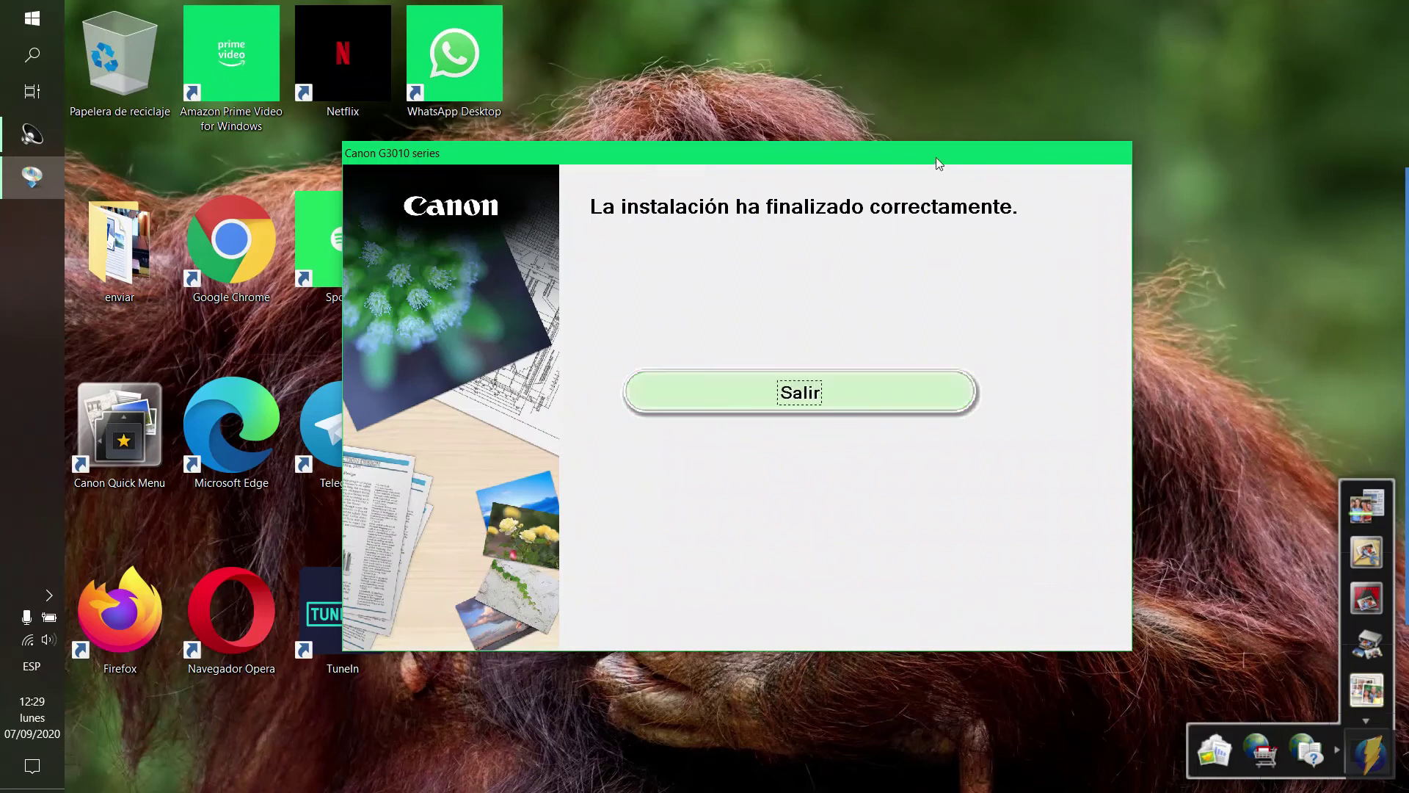
click(802, 392)
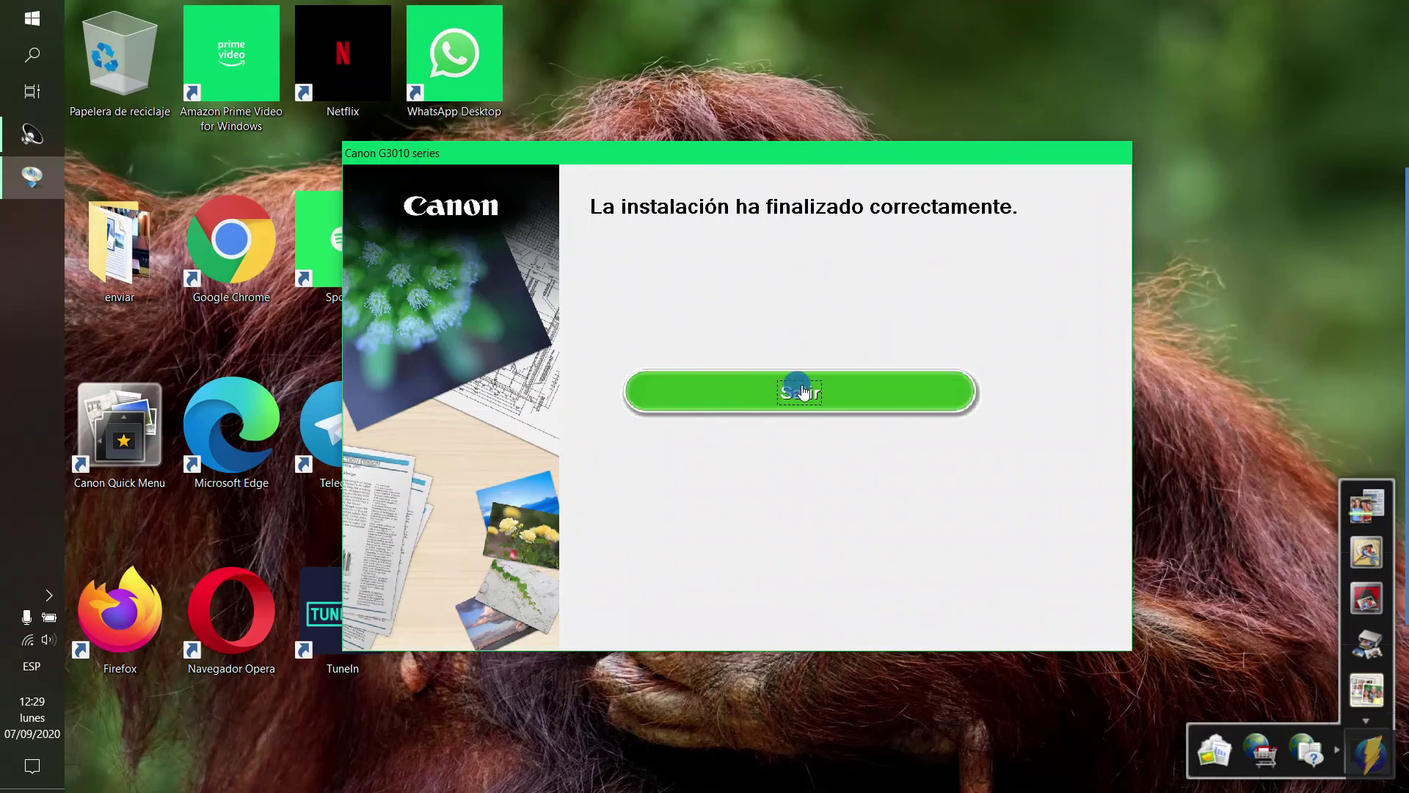